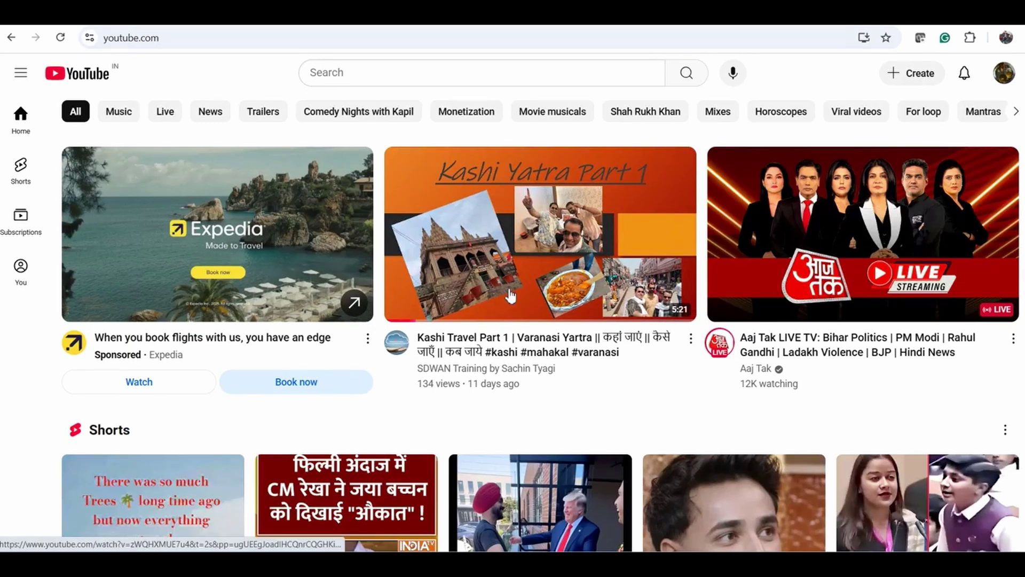
# Search YouTube for 'sdwan cisco viptela' using the search suggestion
pyautogui.click(350, 77)
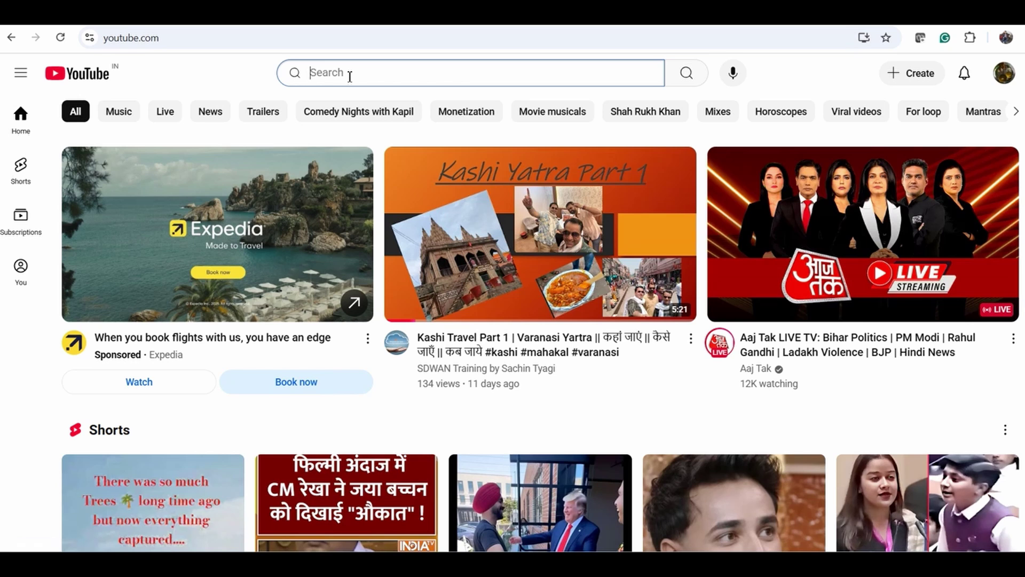
pyautogui.write('sdwa')
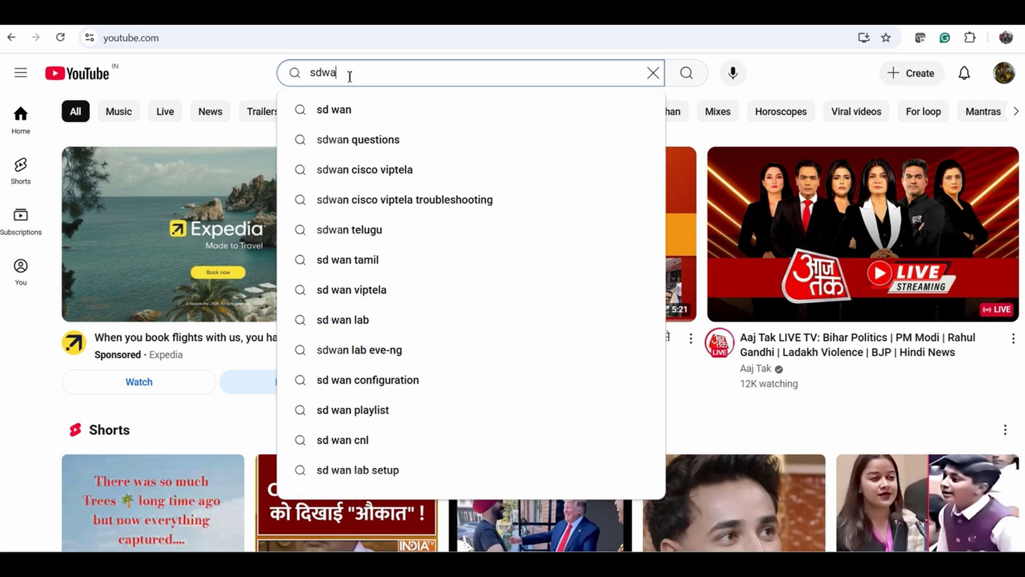
pyautogui.click(383, 178)
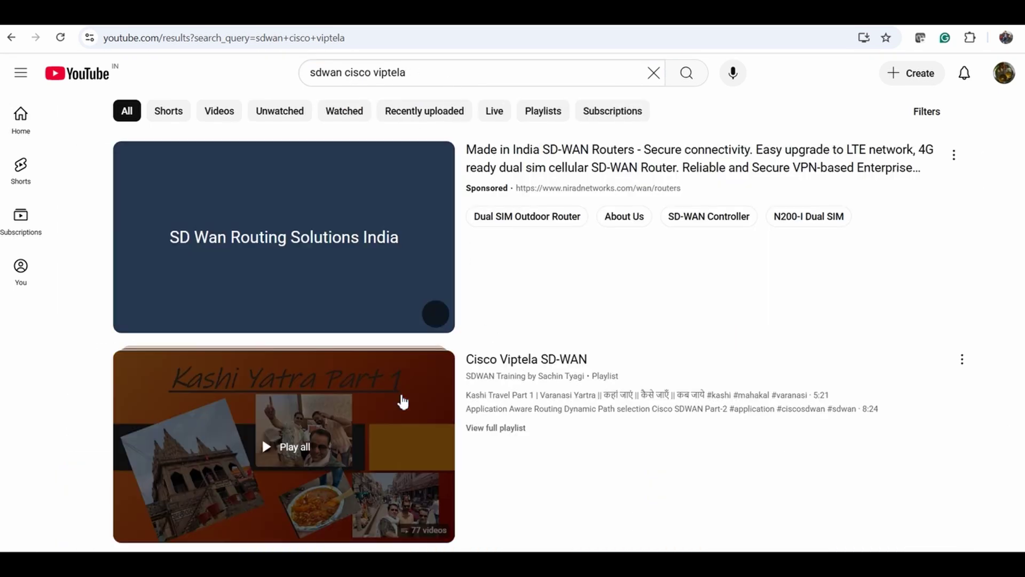
pyautogui.moveTo(526, 360)
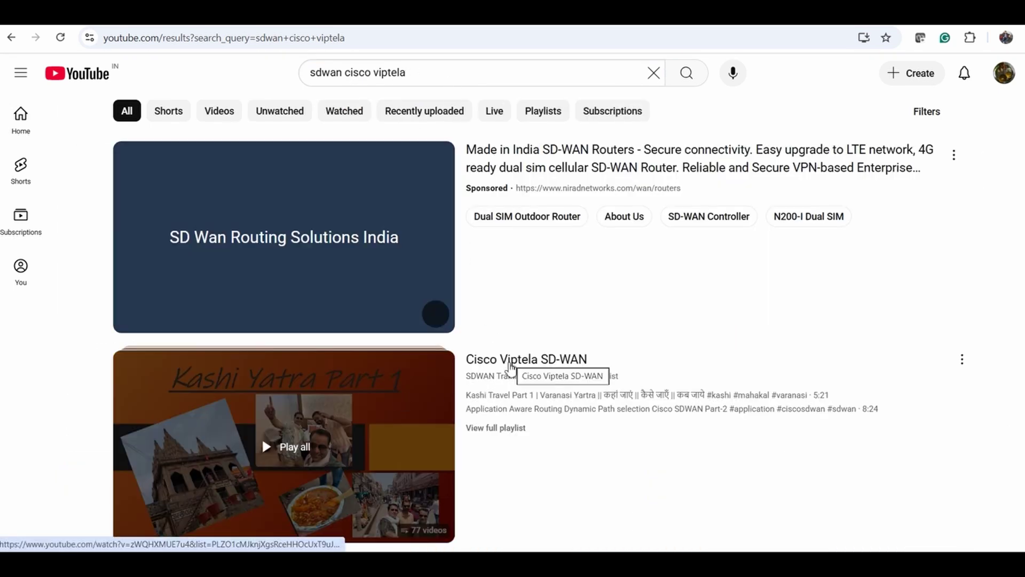
# Go from the Cisco Viptela SD-WAN playlist to the SDWAN Training channel and close the miniplayer
pyautogui.click(509, 368)
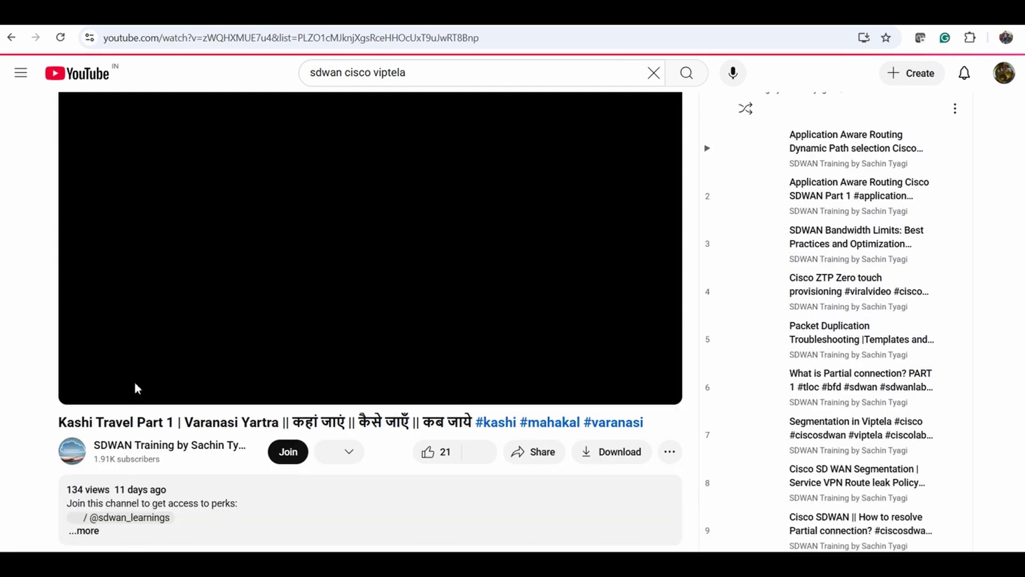
pyautogui.click(137, 454)
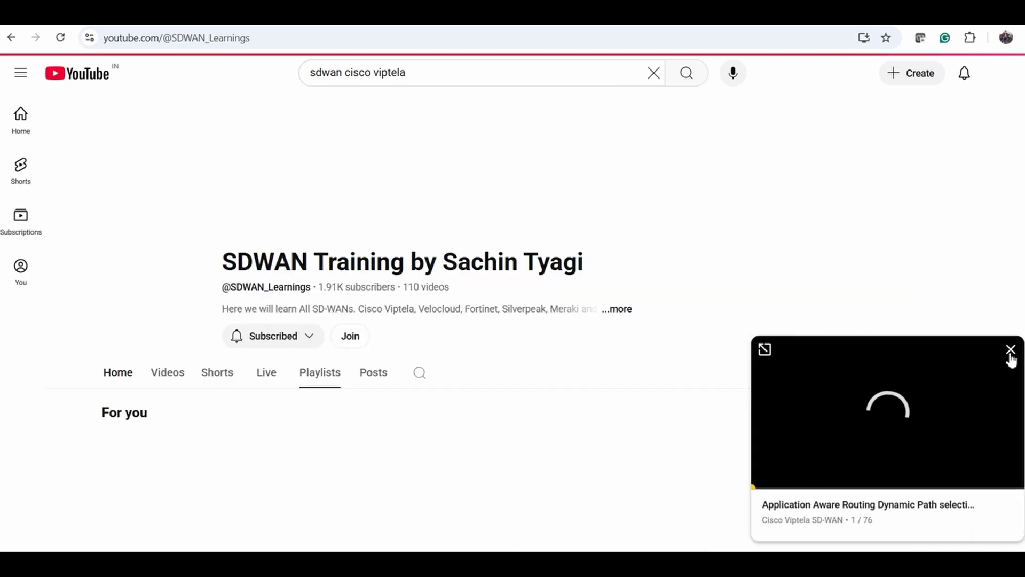
pyautogui.click(1011, 351)
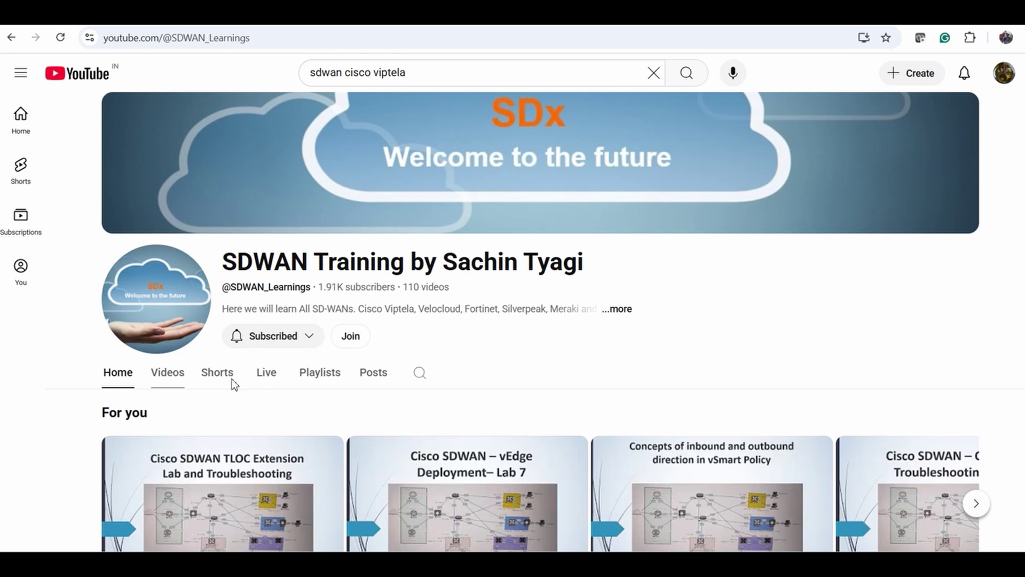
# Start the Cisco Viptela SD-WAN playlist from the channel's Playlists and pause the ad
pyautogui.click(170, 381)
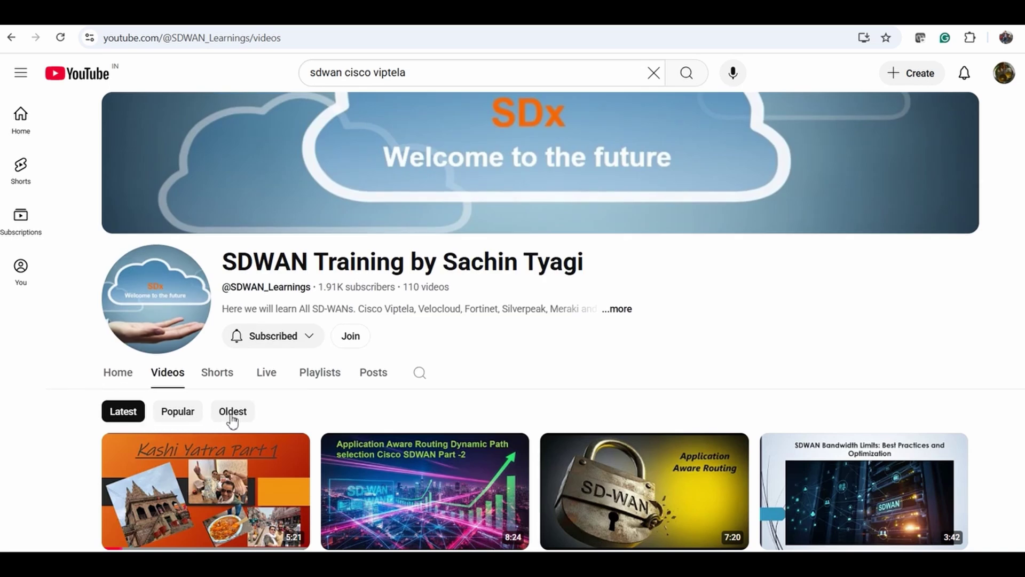
pyautogui.click(316, 389)
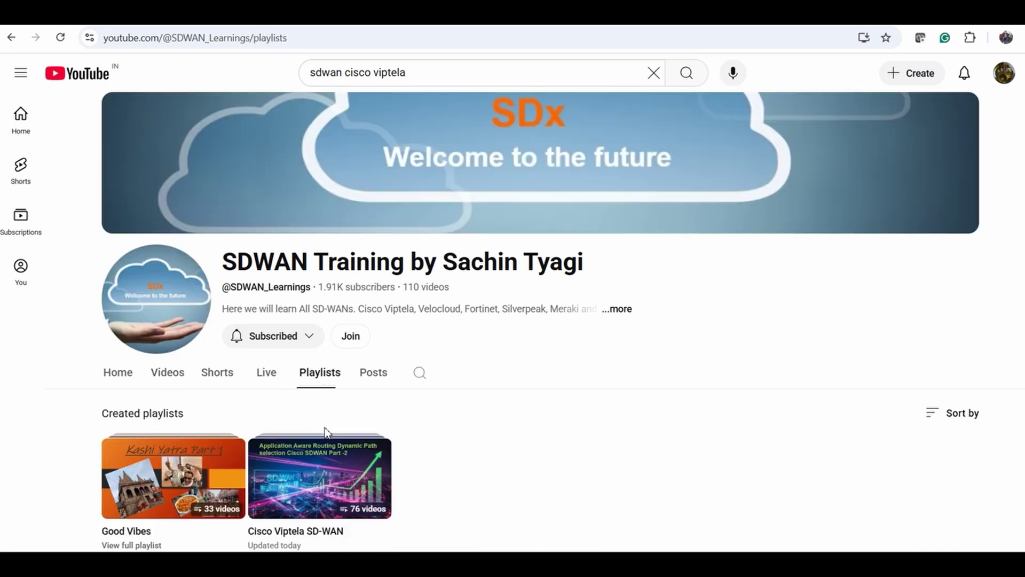
pyautogui.scroll(-1, 325, 431)
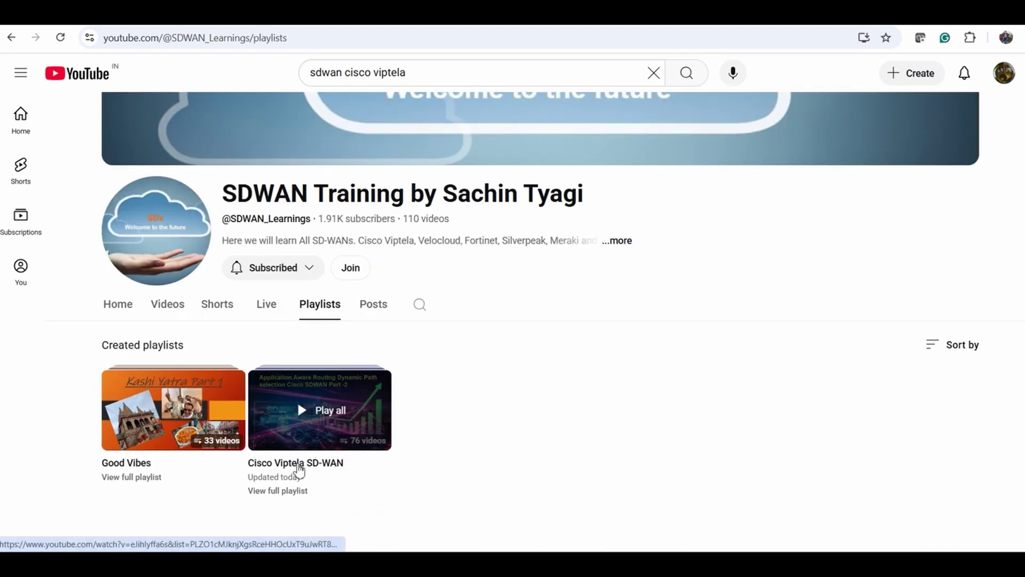
pyautogui.click(300, 469)
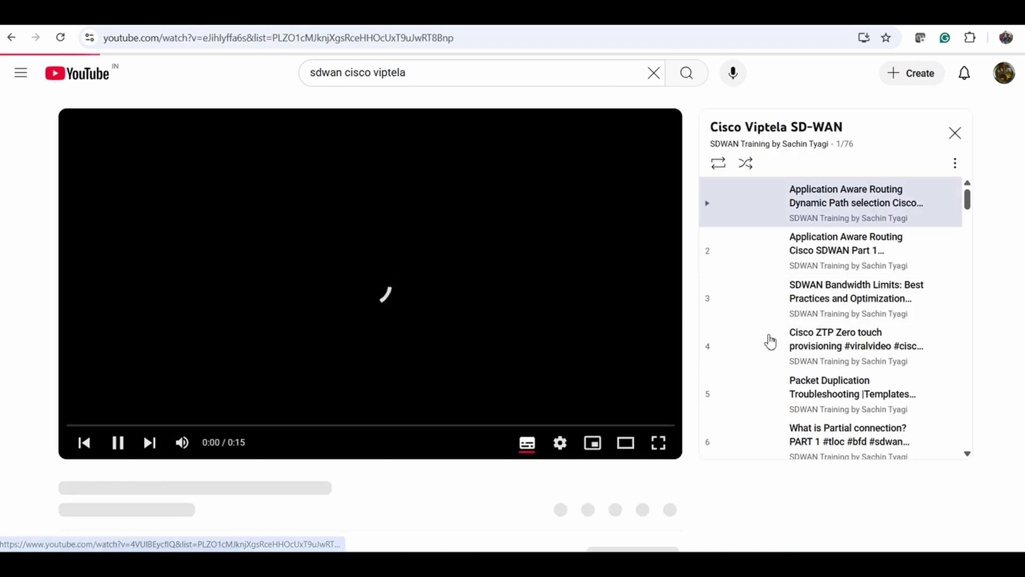
pyautogui.scroll(-2, 770, 340)
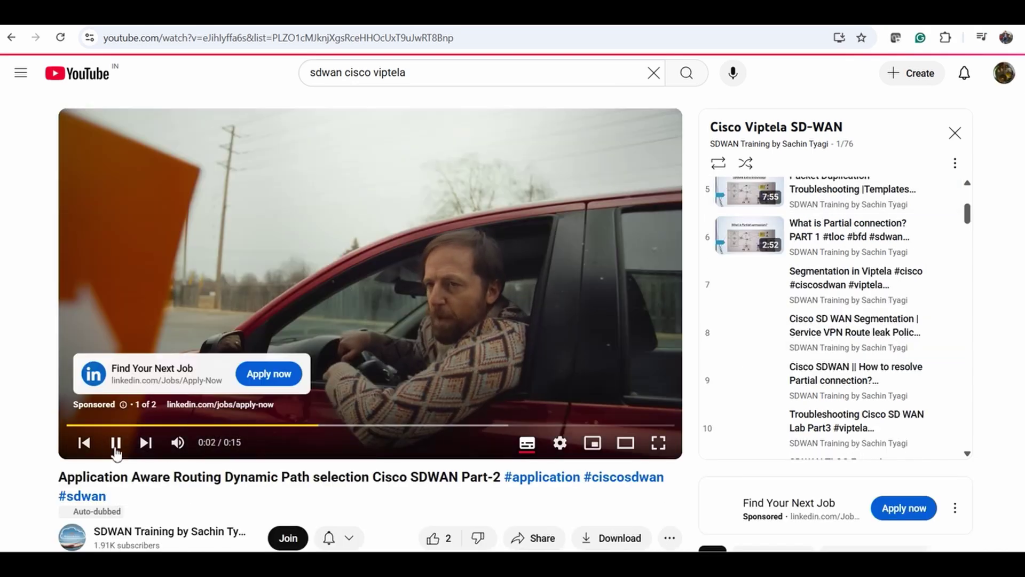
pyautogui.click(538, 389)
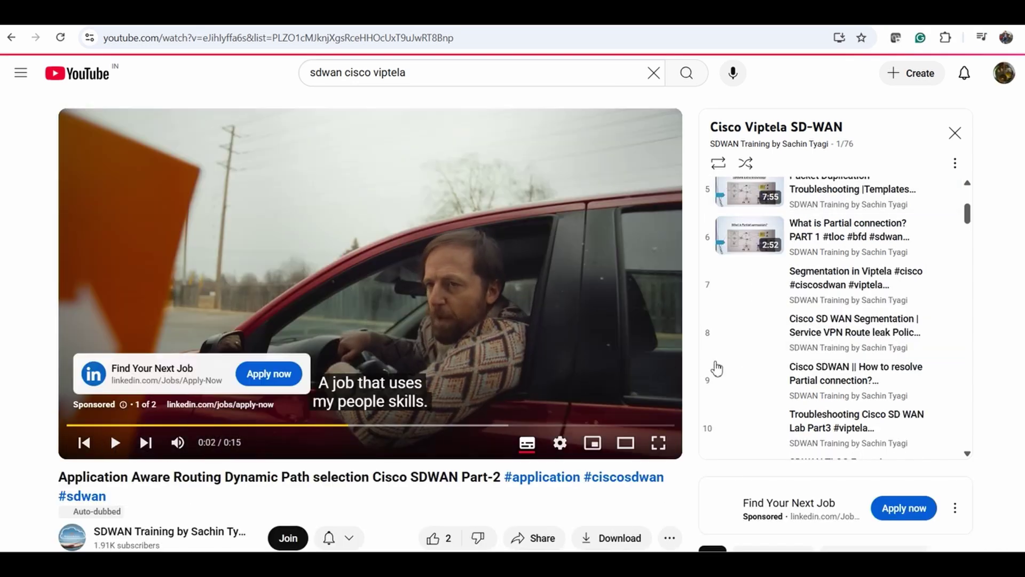
pyautogui.scroll(-2, 791, 366)
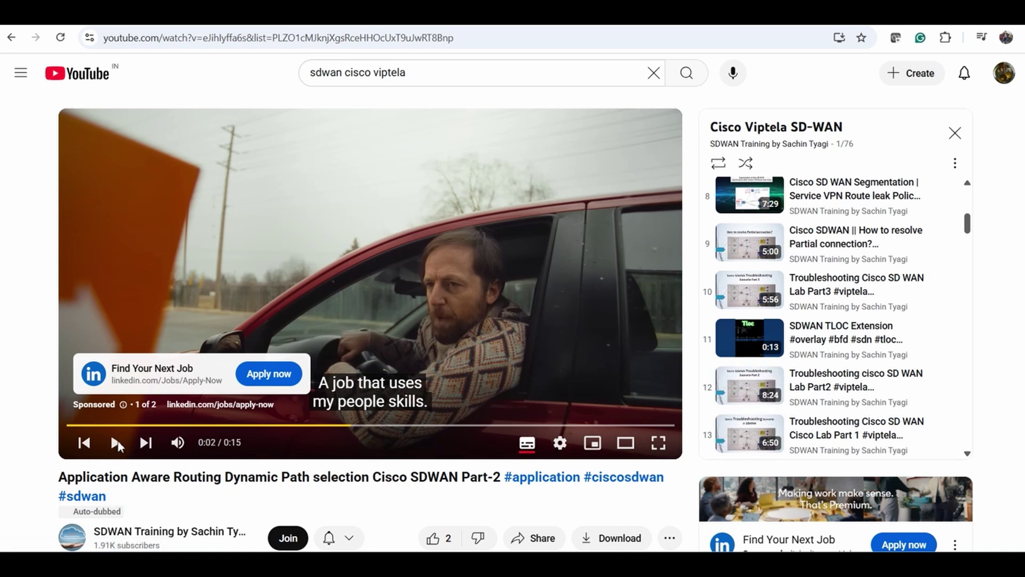
# Return to the SDWAN Training channel page and close the leftover playlist video
pyautogui.click(128, 529)
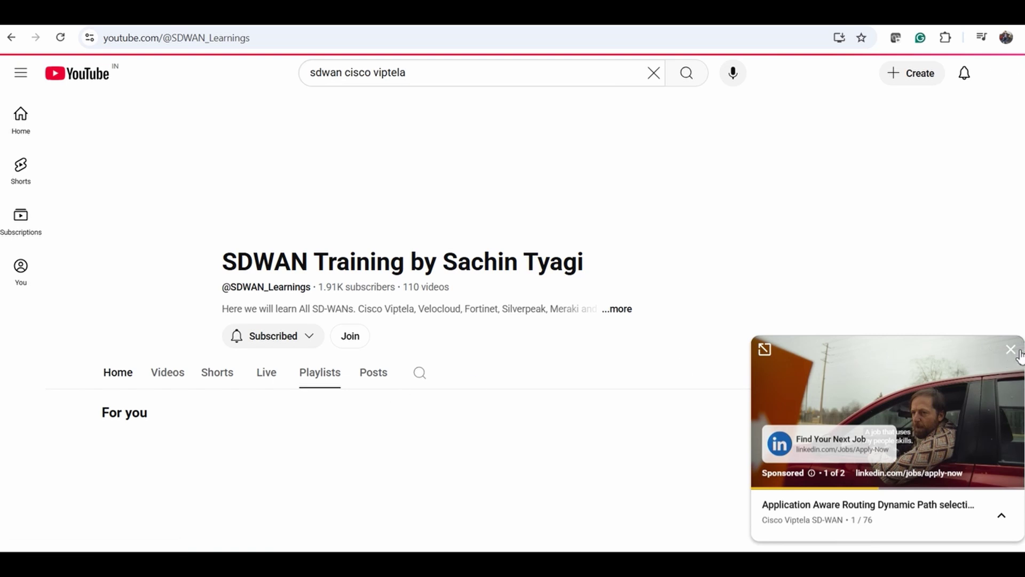
pyautogui.click(1011, 349)
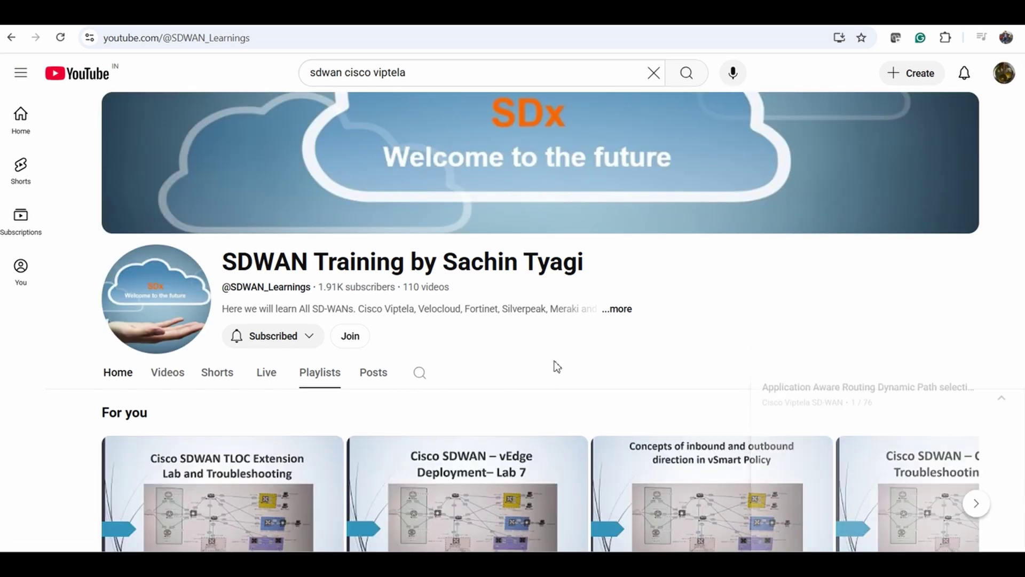
pyautogui.scroll(-1, 313, 393)
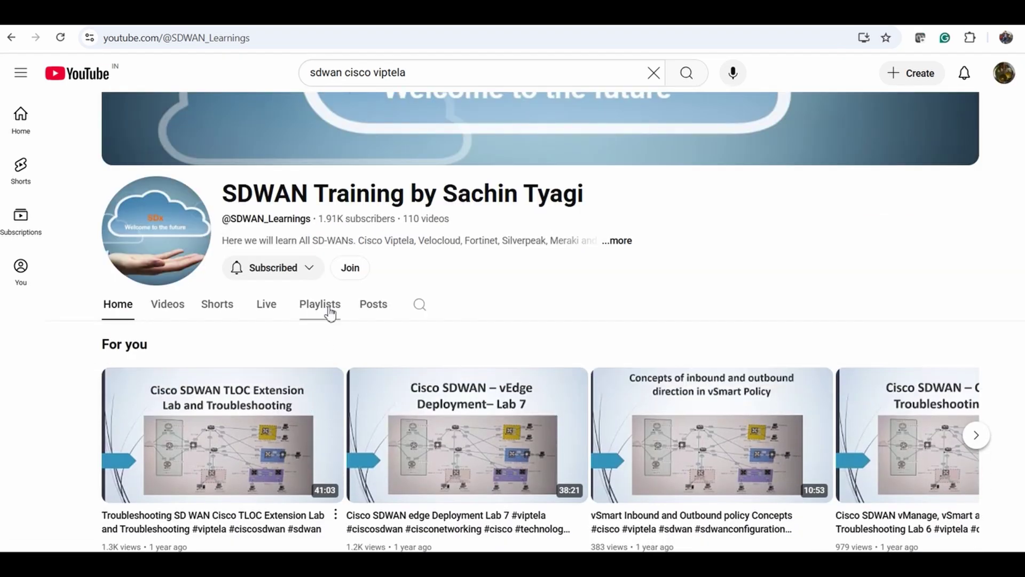
pyautogui.scroll(-2, 366, 405)
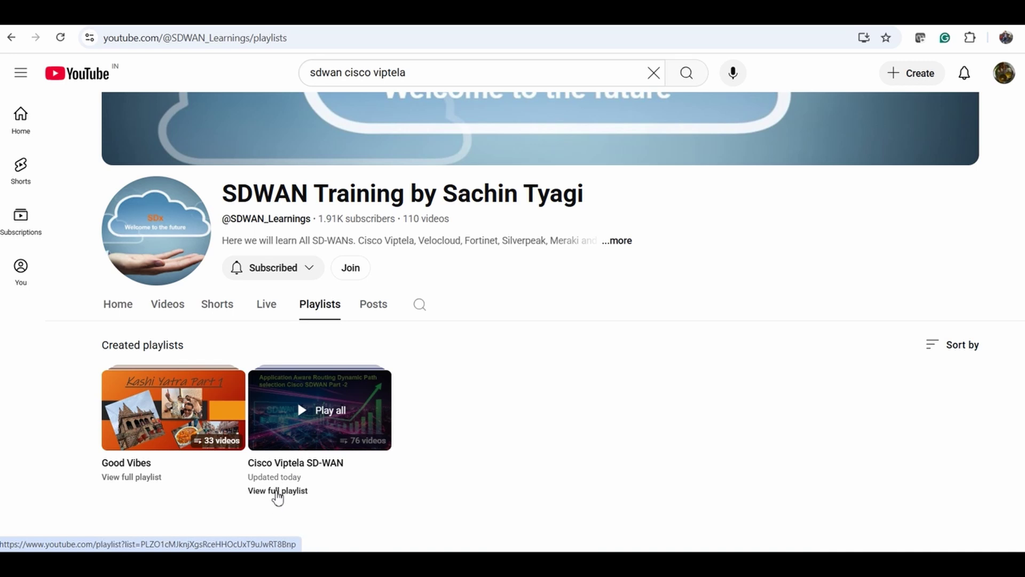
# Open the full Cisco Viptela SD-WAN playlist page to browse its videos
pyautogui.click(277, 492)
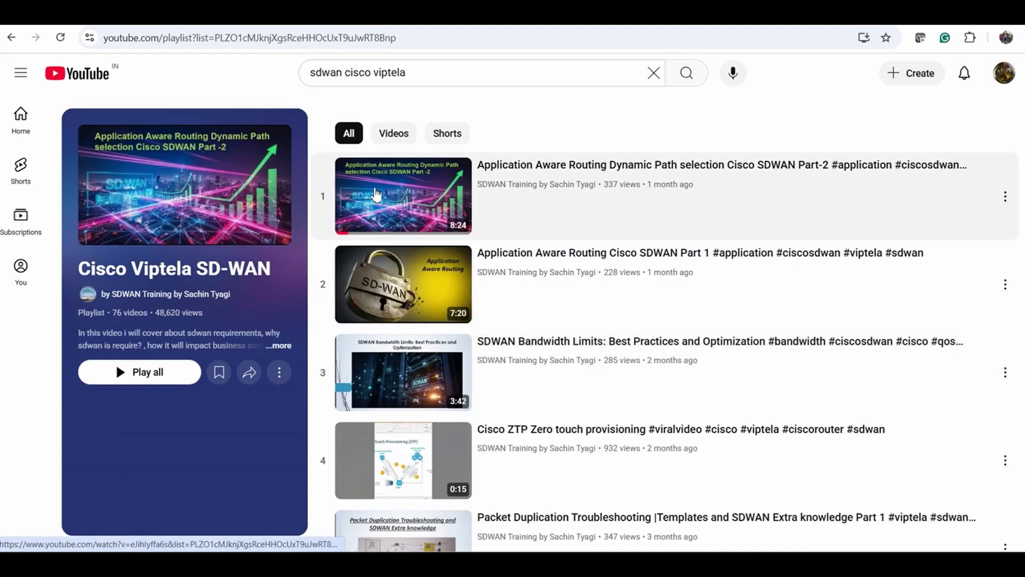
pyautogui.scroll(-2, 665, 328)
pyautogui.scroll(-20, 665, 329)
pyautogui.scroll(-20, 664, 328)
pyautogui.scroll(-5, 665, 329)
pyautogui.scroll(-5, 665, 321)
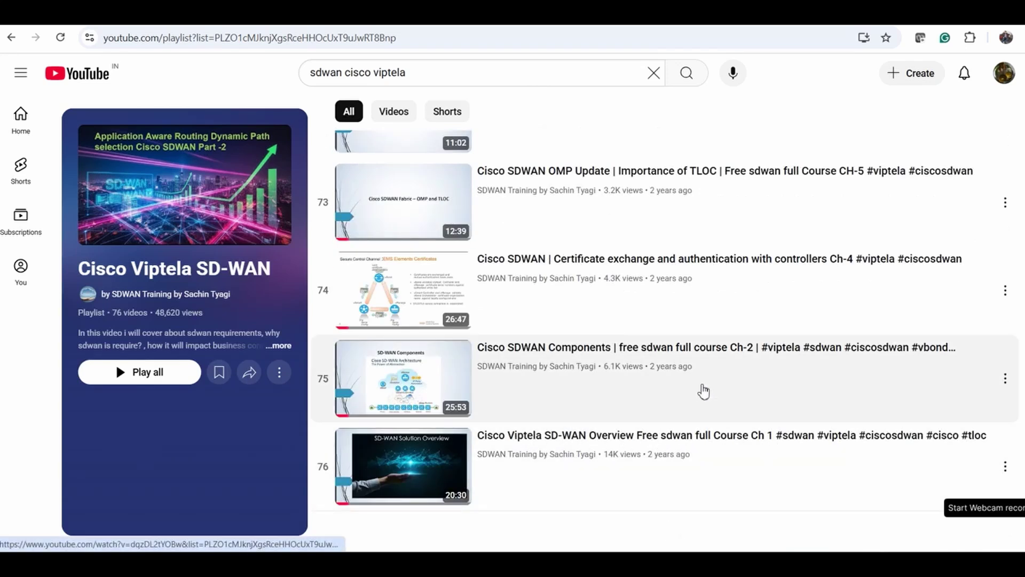
pyautogui.scroll(1, 708, 400)
pyautogui.scroll(1, 740, 424)
pyautogui.scroll(1, 812, 419)
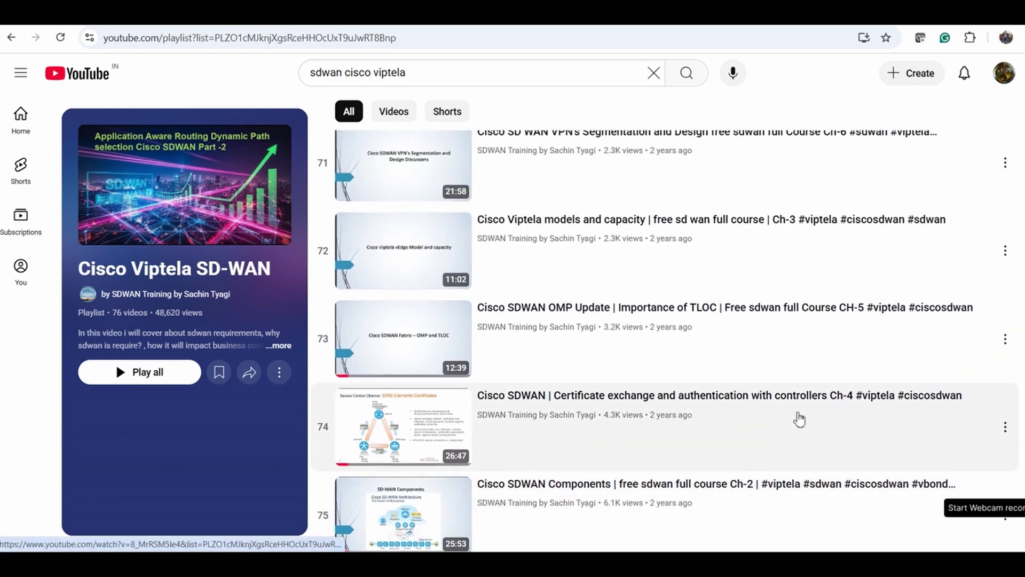
pyautogui.scroll(1, 838, 414)
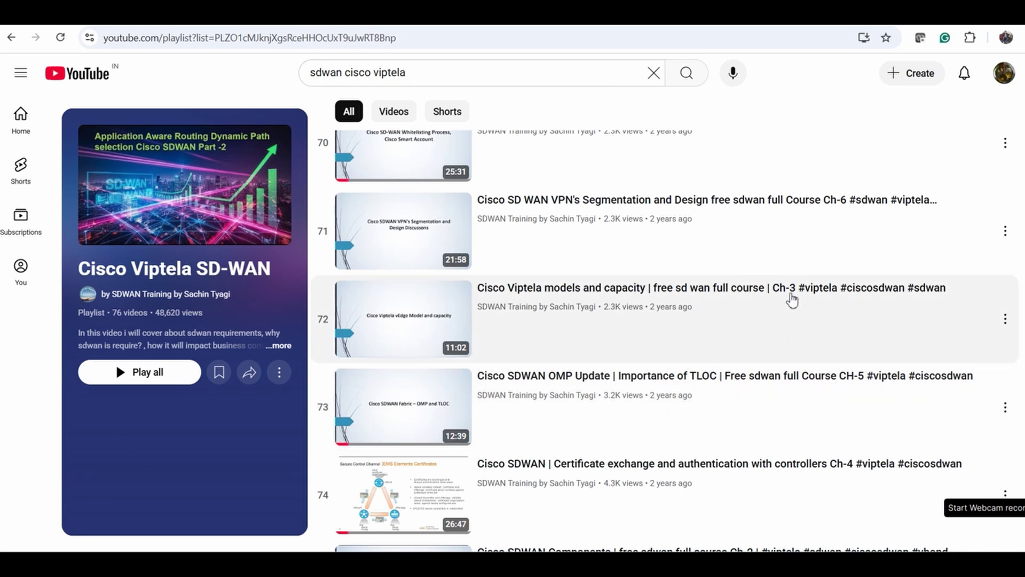
pyautogui.scroll(-1, 793, 448)
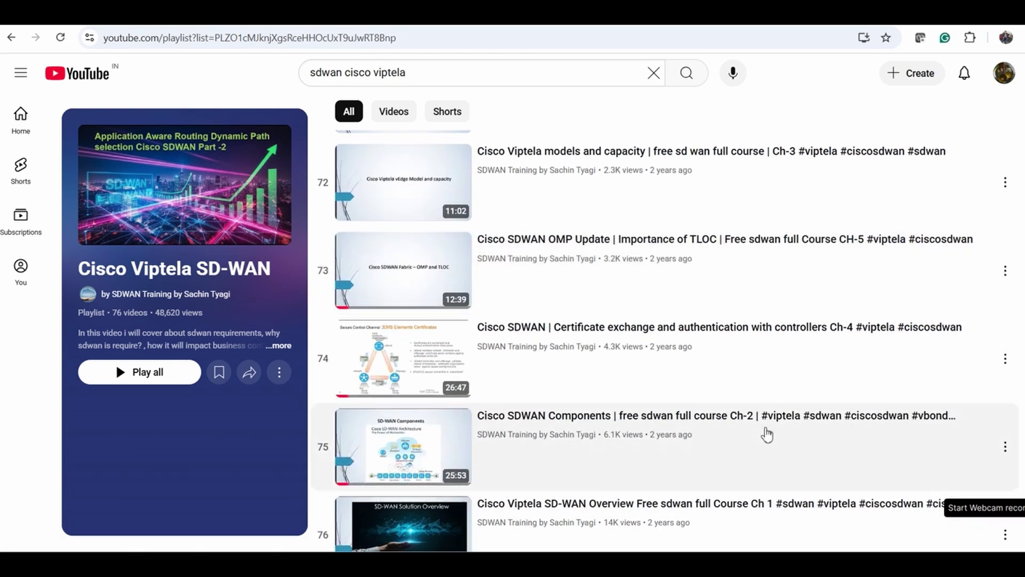
pyautogui.scroll(2, 781, 384)
pyautogui.scroll(1, 829, 360)
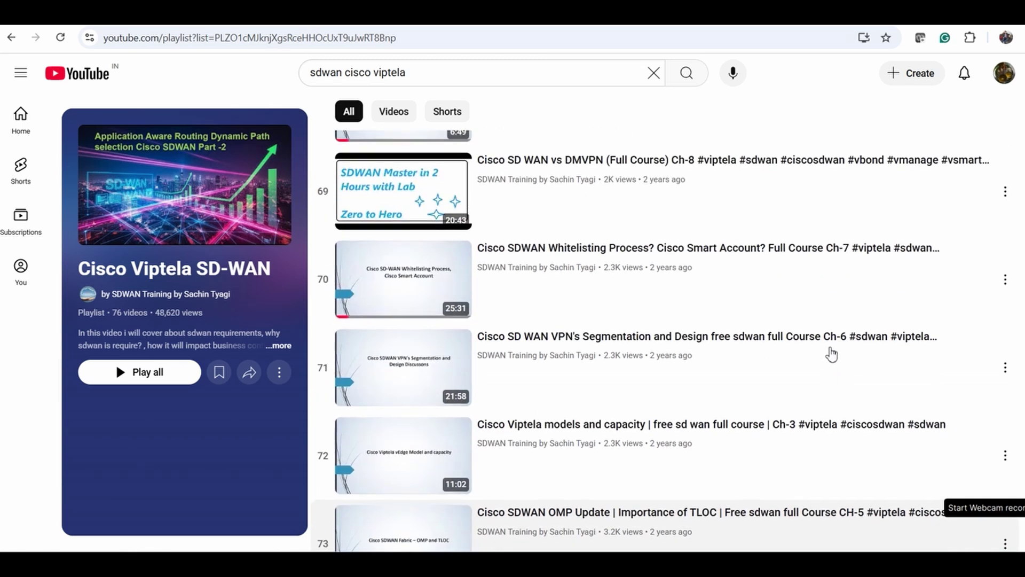
pyautogui.scroll(1, 825, 353)
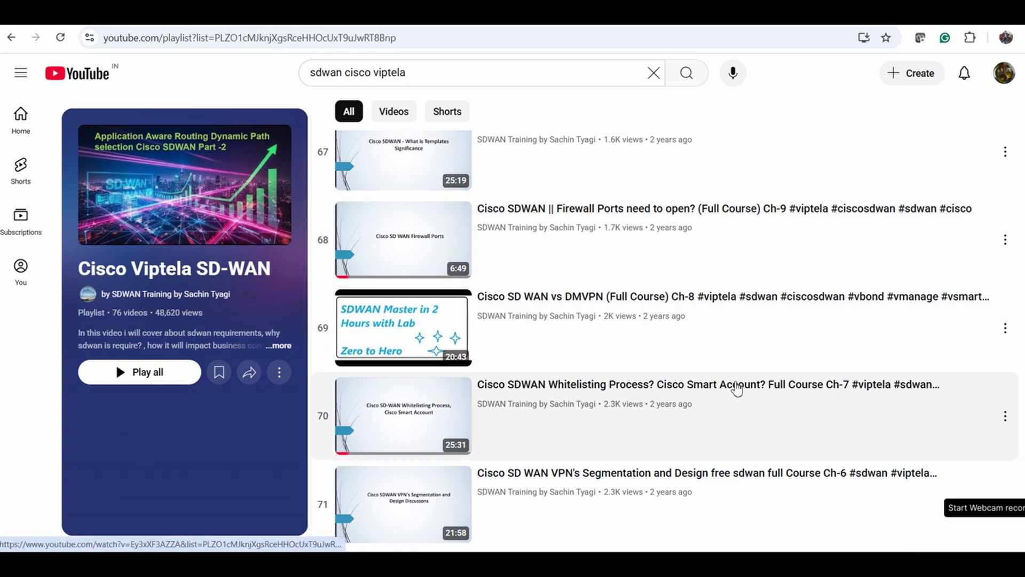
pyautogui.scroll(1, 737, 389)
pyautogui.scroll(-2, 737, 389)
pyautogui.scroll(-1, 738, 388)
pyautogui.scroll(2, 737, 389)
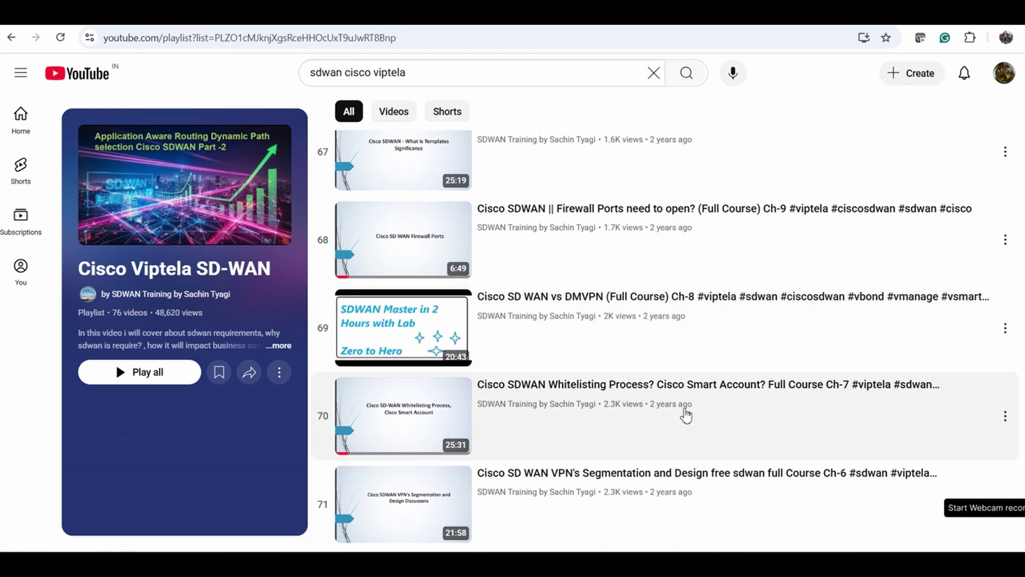
pyautogui.scroll(-3, 721, 410)
pyautogui.scroll(-1, 721, 410)
pyautogui.scroll(-1, 721, 410)
pyautogui.scroll(-1, 721, 409)
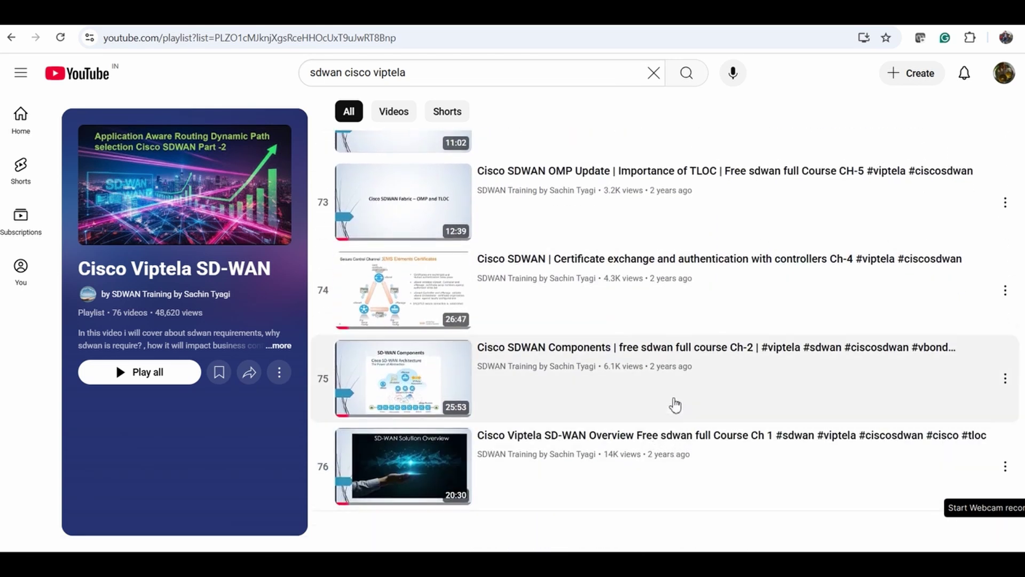
pyautogui.scroll(2, 664, 385)
pyautogui.scroll(3, 664, 378)
pyautogui.scroll(2, 665, 382)
pyautogui.scroll(1, 676, 377)
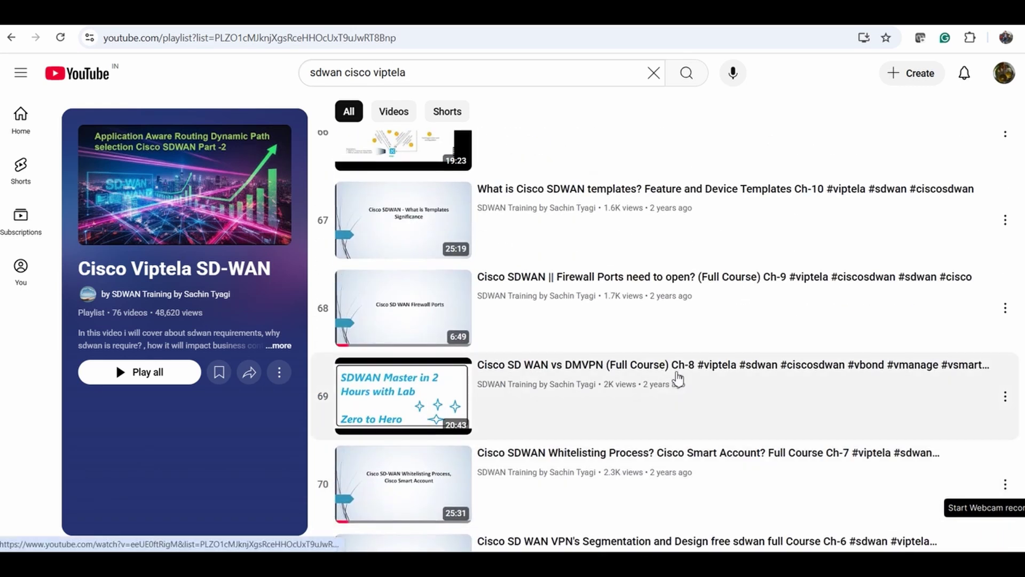
pyautogui.scroll(2, 677, 377)
pyautogui.scroll(1, 678, 377)
pyautogui.scroll(1, 678, 377)
pyautogui.scroll(1, 679, 380)
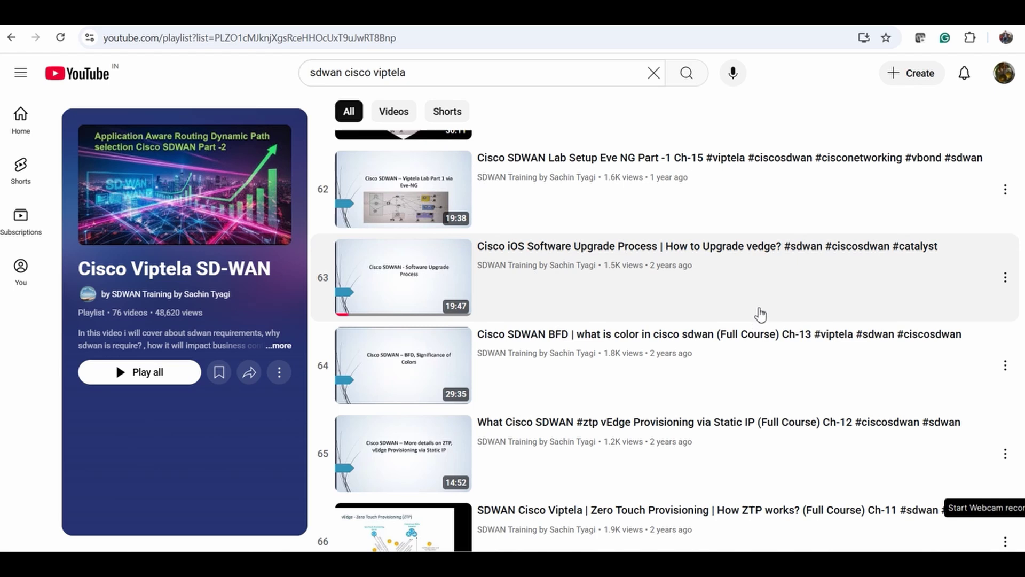
pyautogui.scroll(1, 761, 314)
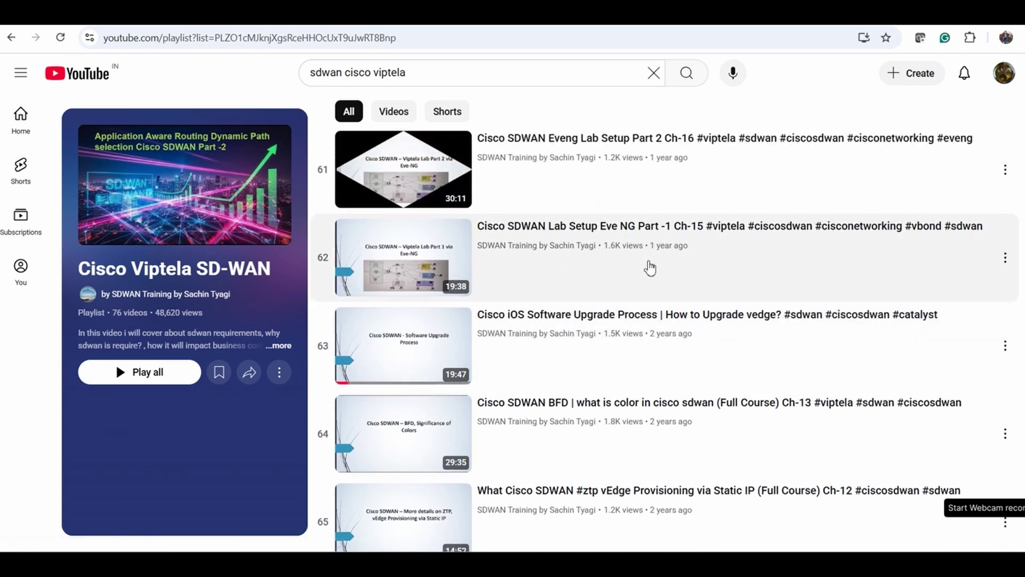
pyautogui.scroll(1, 674, 303)
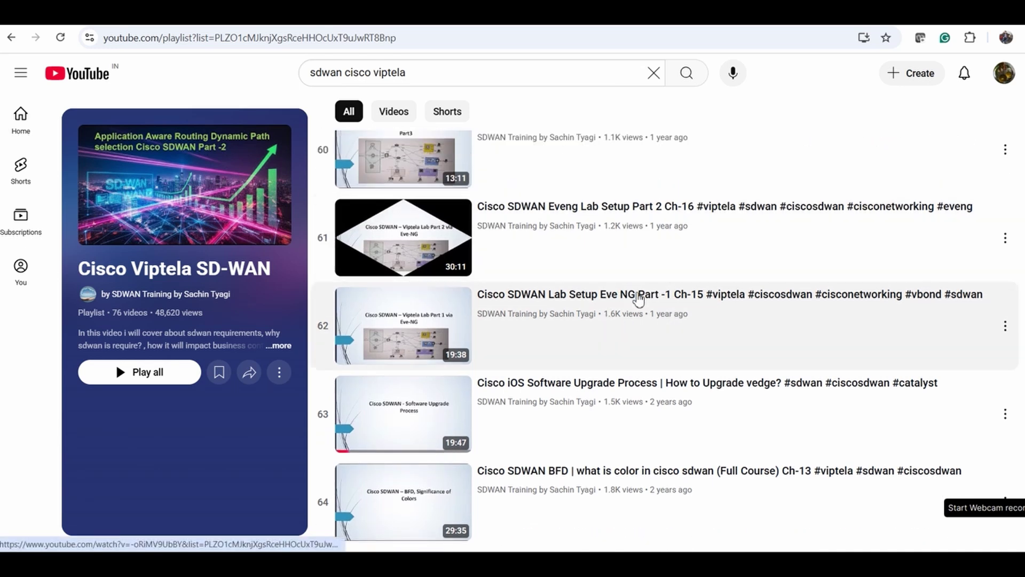
pyautogui.scroll(1, 641, 305)
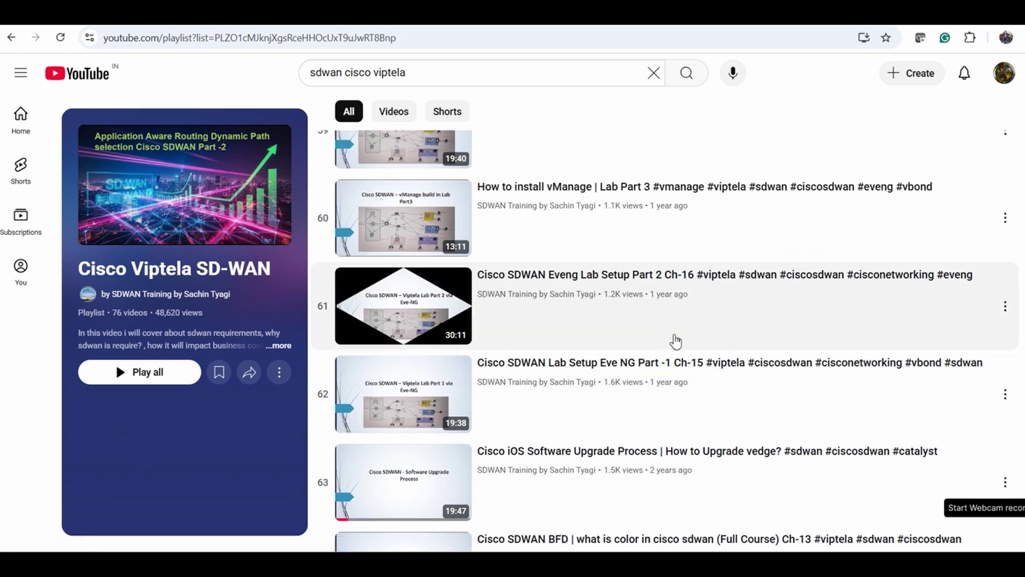
pyautogui.scroll(1, 662, 322)
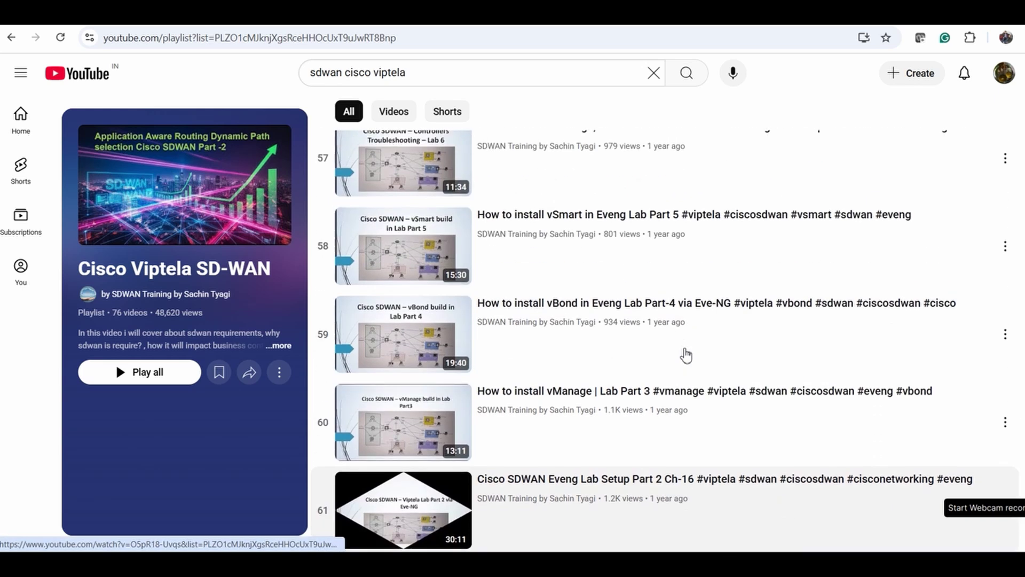
pyautogui.scroll(1, 677, 385)
pyautogui.scroll(2, 667, 397)
pyautogui.scroll(1, 712, 332)
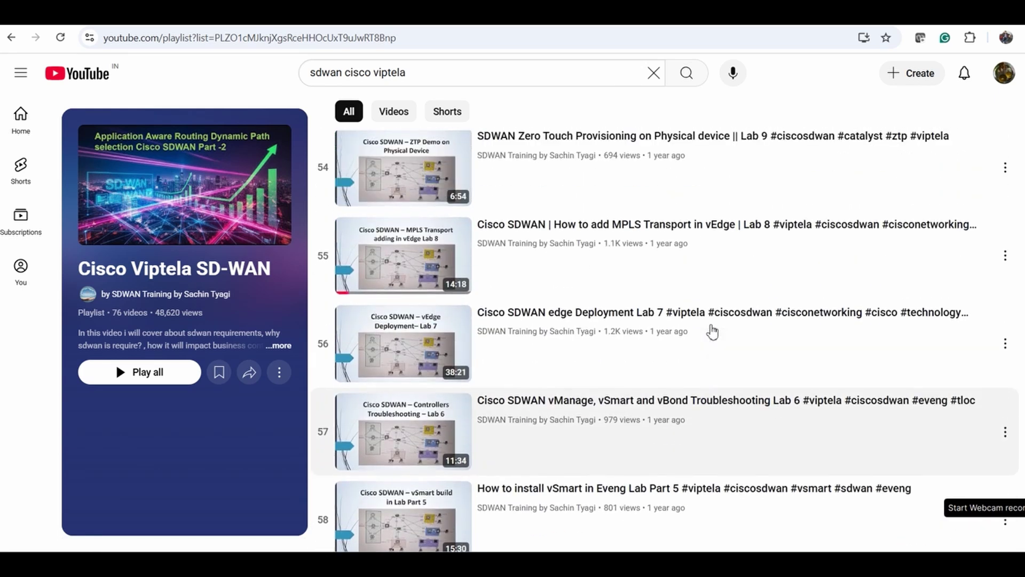
pyautogui.scroll(2, 712, 332)
pyautogui.scroll(-5, 713, 332)
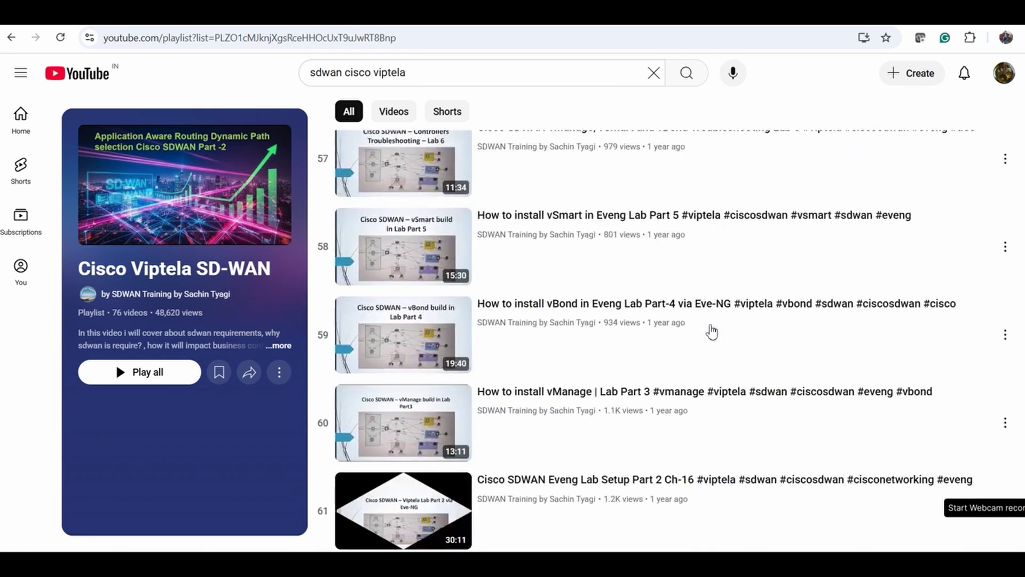
pyautogui.scroll(2, 678, 377)
pyautogui.scroll(3, 678, 377)
pyautogui.scroll(1, 678, 377)
pyautogui.scroll(1, 680, 378)
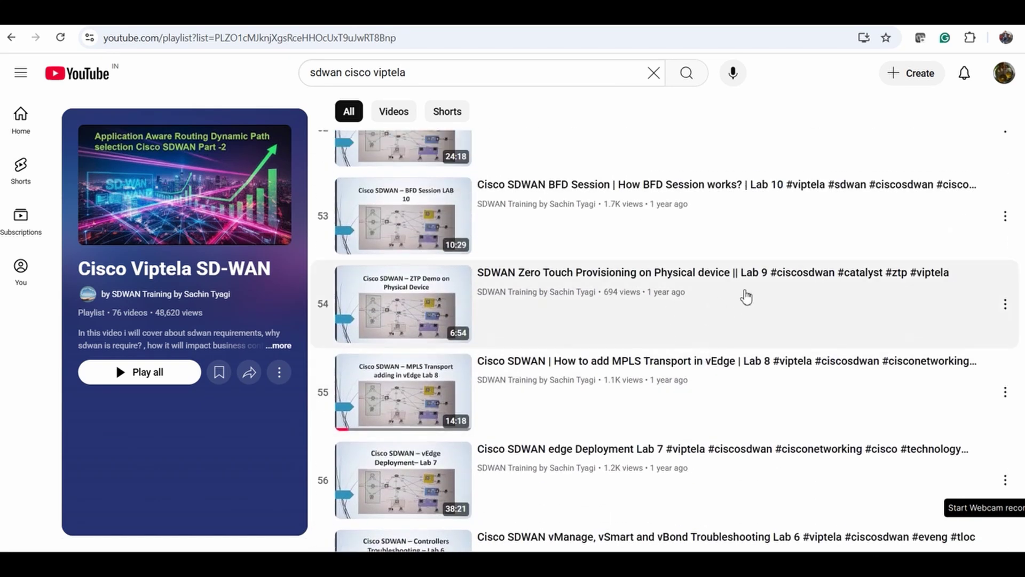
pyautogui.scroll(1, 759, 344)
pyautogui.scroll(1, 766, 313)
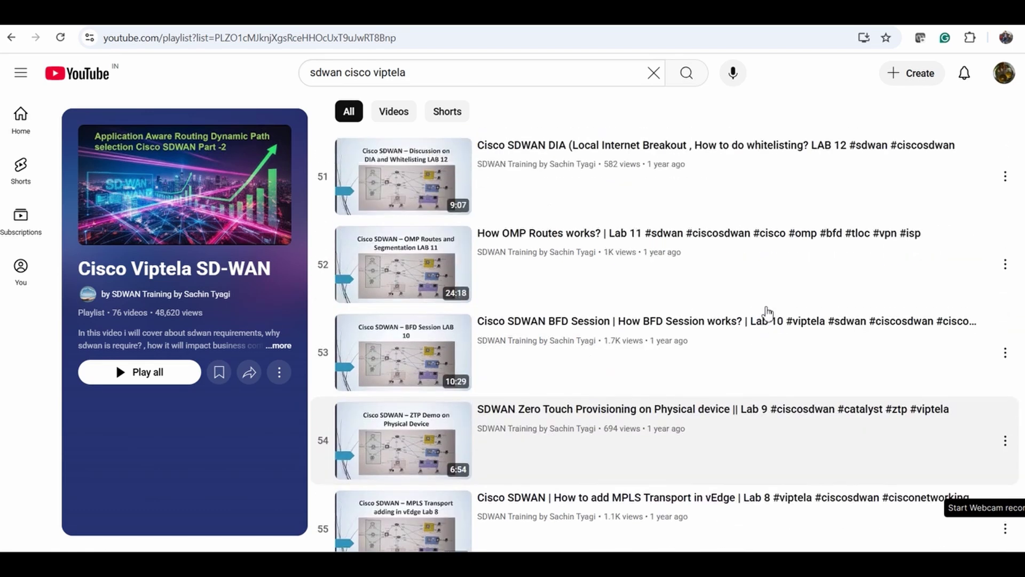
pyautogui.scroll(1, 756, 313)
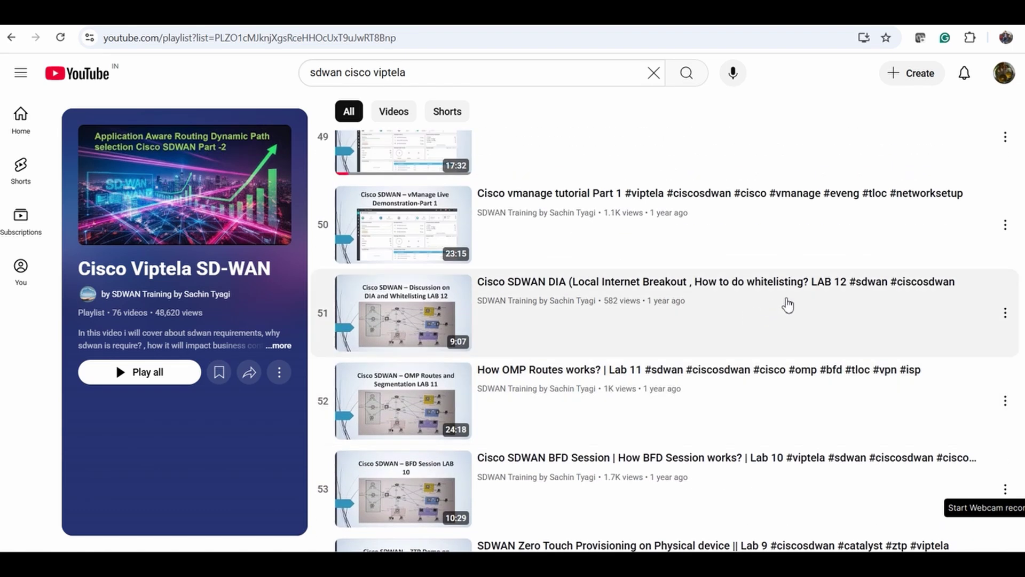
pyautogui.scroll(2, 671, 292)
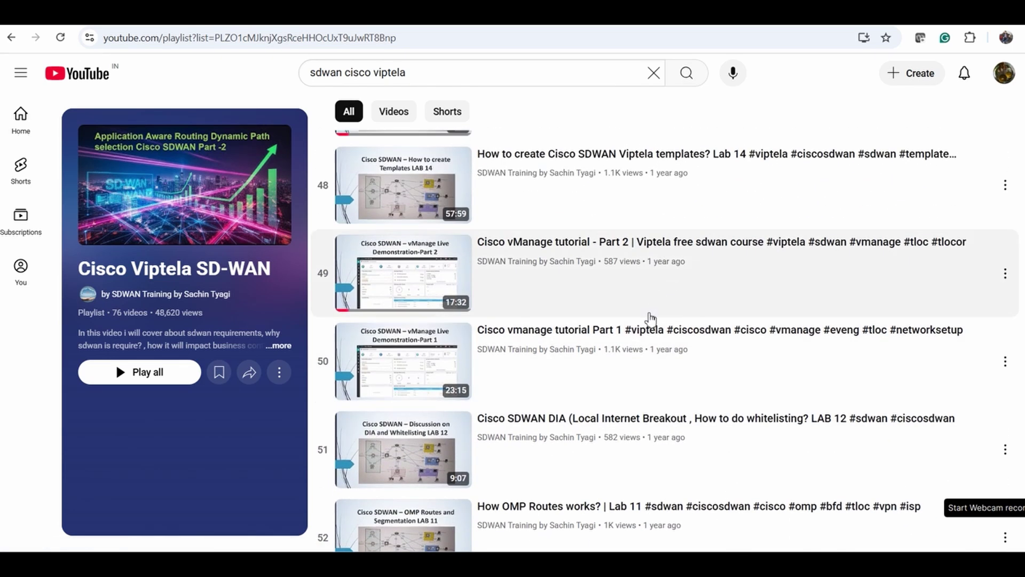
pyautogui.scroll(1, 650, 318)
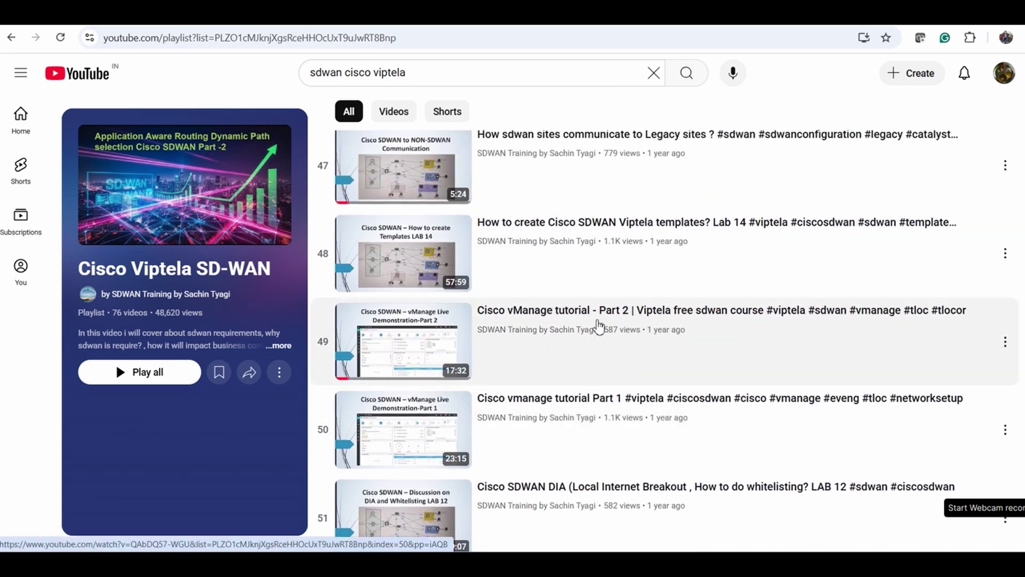
pyautogui.scroll(1, 586, 319)
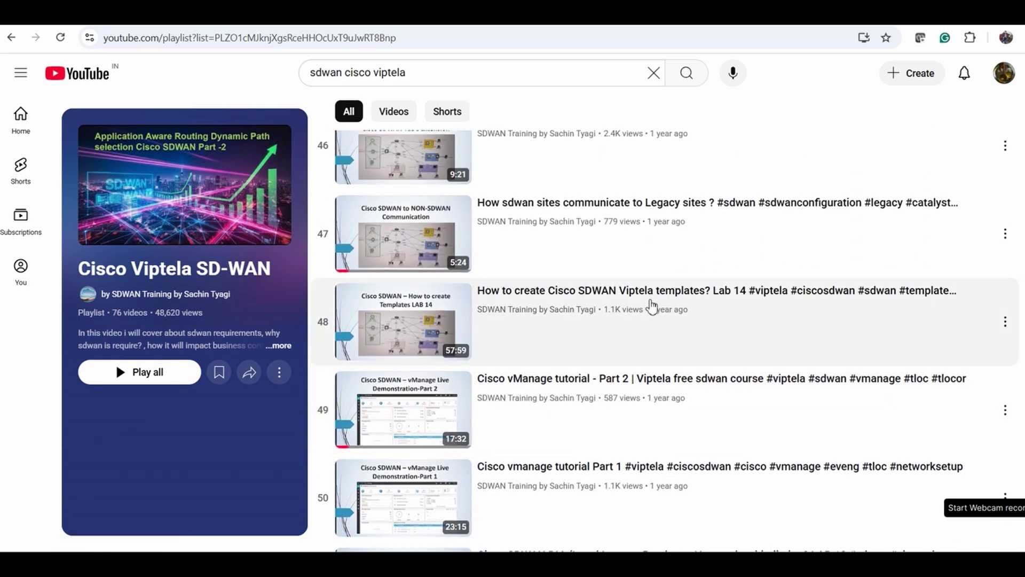
pyautogui.scroll(1, 651, 306)
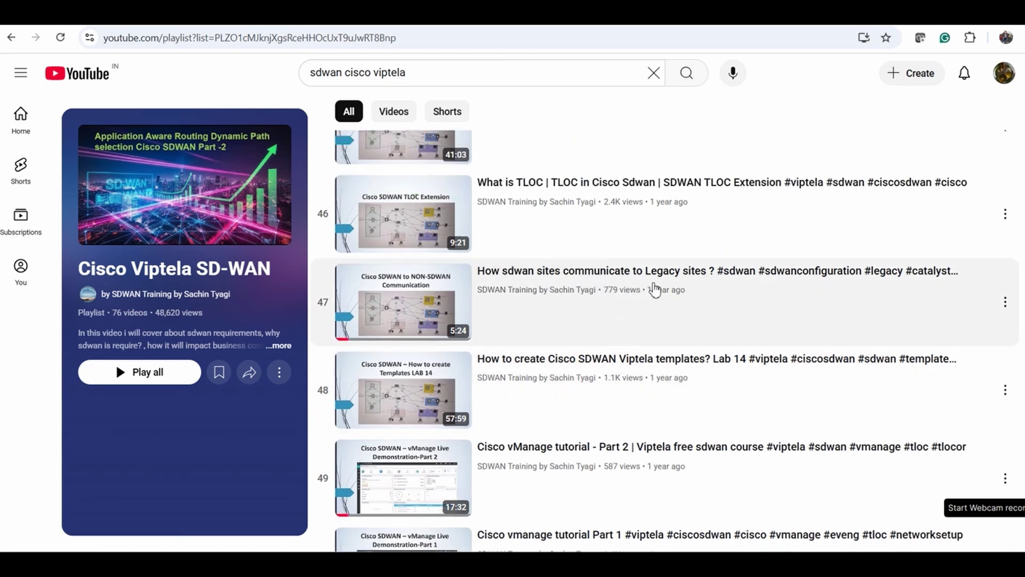
pyautogui.scroll(2, 667, 291)
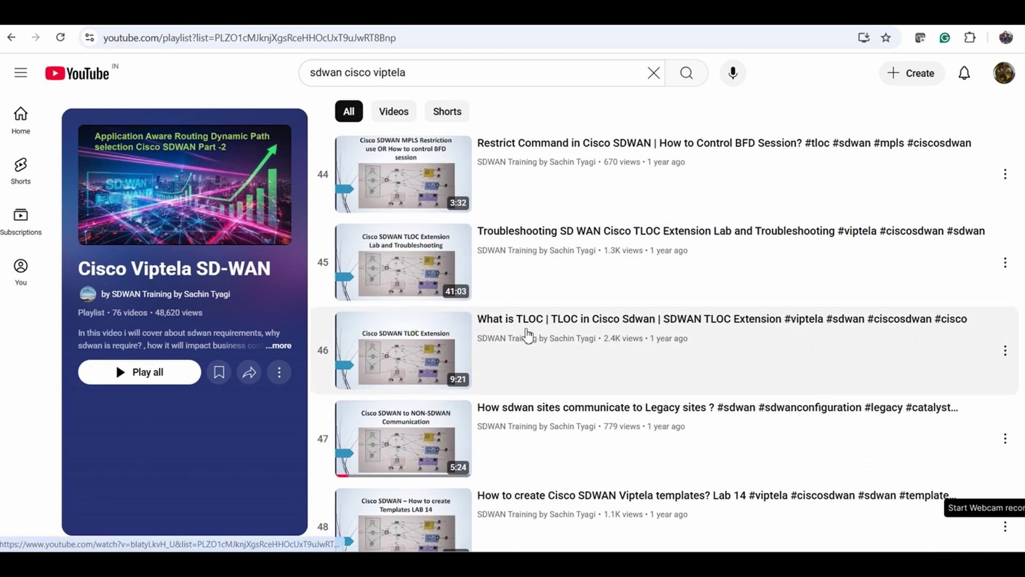
pyautogui.scroll(2, 606, 330)
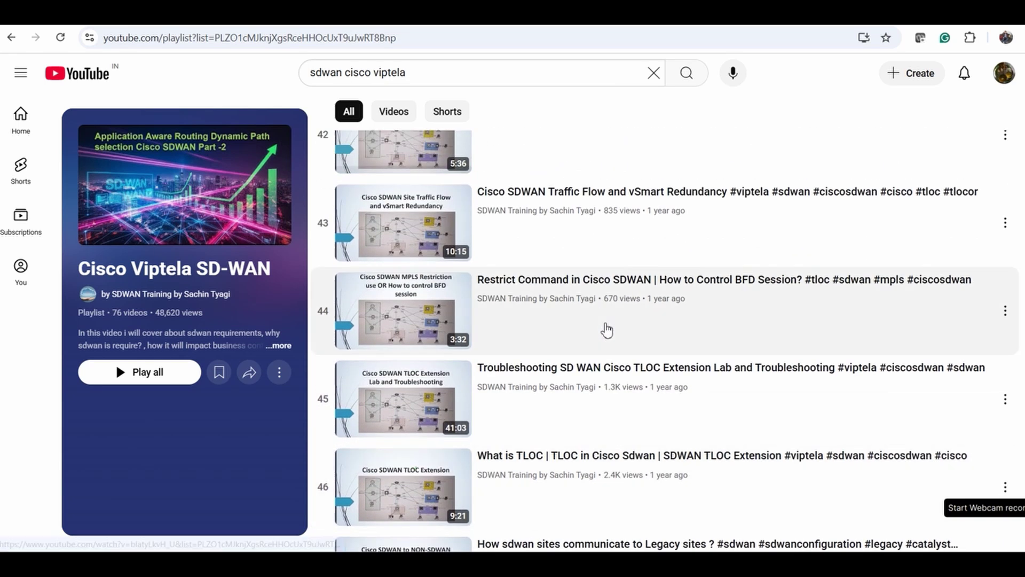
pyautogui.scroll(2, 607, 330)
pyautogui.scroll(1, 607, 330)
pyautogui.scroll(1, 606, 330)
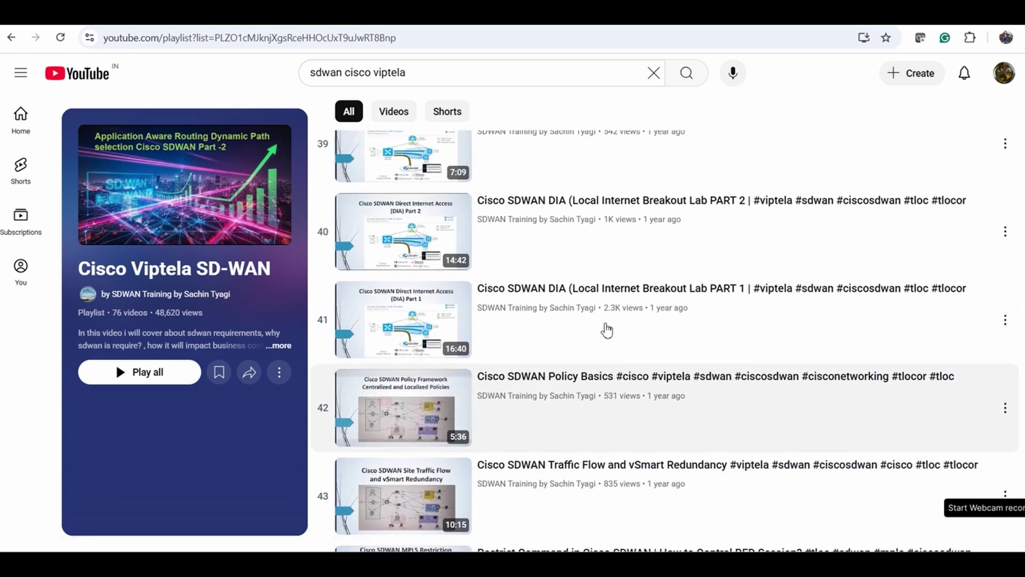
pyautogui.scroll(1, 613, 329)
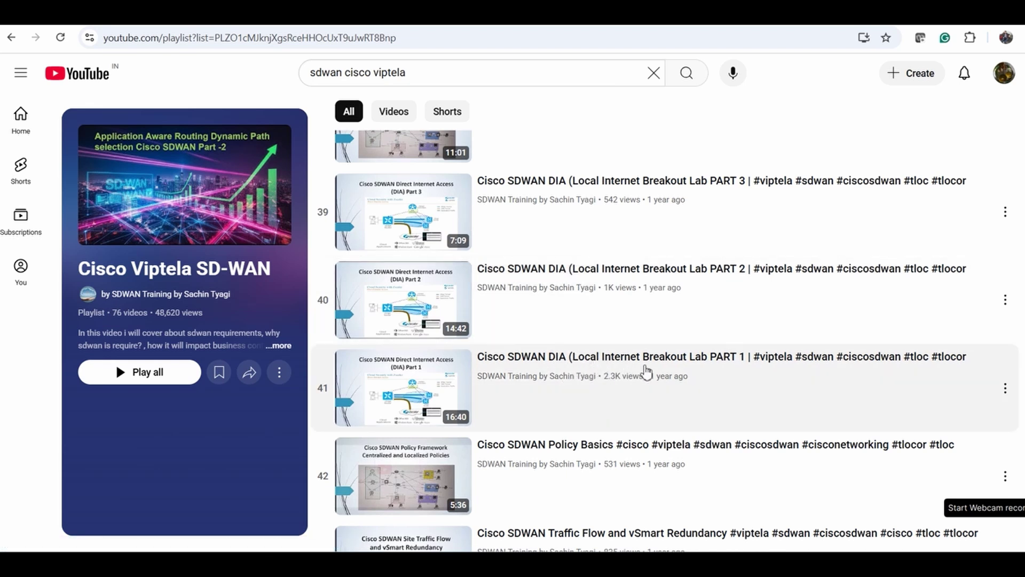
pyautogui.scroll(1, 703, 294)
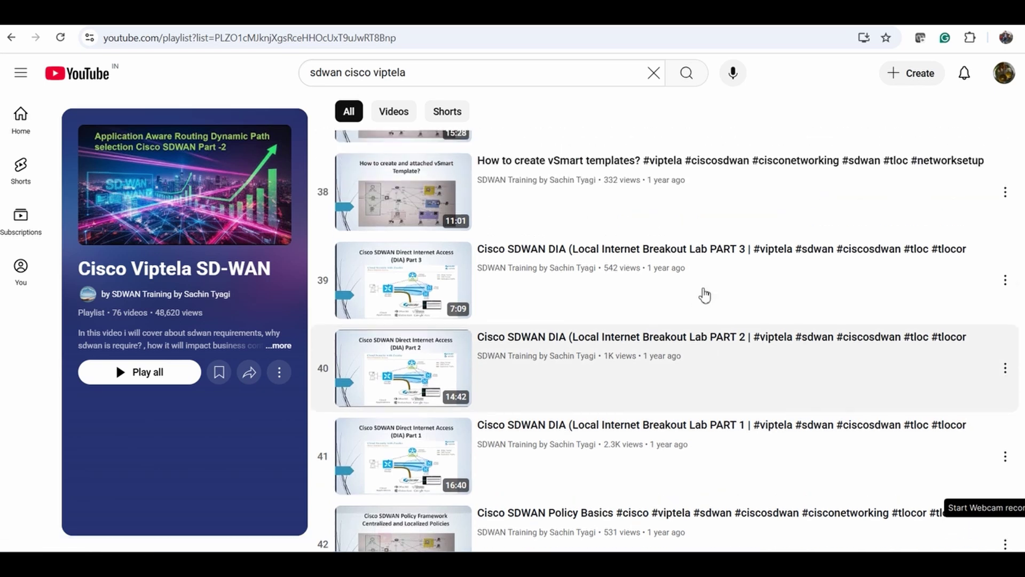
pyautogui.scroll(2, 704, 294)
pyautogui.scroll(2, 690, 404)
pyautogui.scroll(2, 682, 393)
pyautogui.scroll(1, 684, 392)
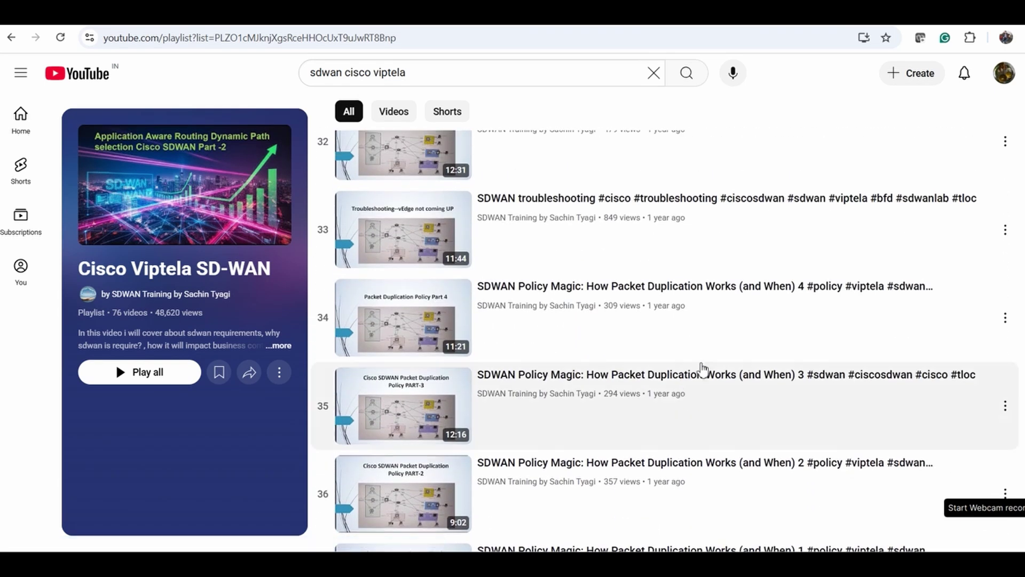
pyautogui.scroll(2, 684, 392)
pyautogui.scroll(2, 683, 392)
pyautogui.scroll(1, 683, 392)
pyautogui.scroll(1, 683, 391)
pyautogui.scroll(1, 683, 393)
pyautogui.scroll(2, 684, 393)
pyautogui.scroll(1, 683, 393)
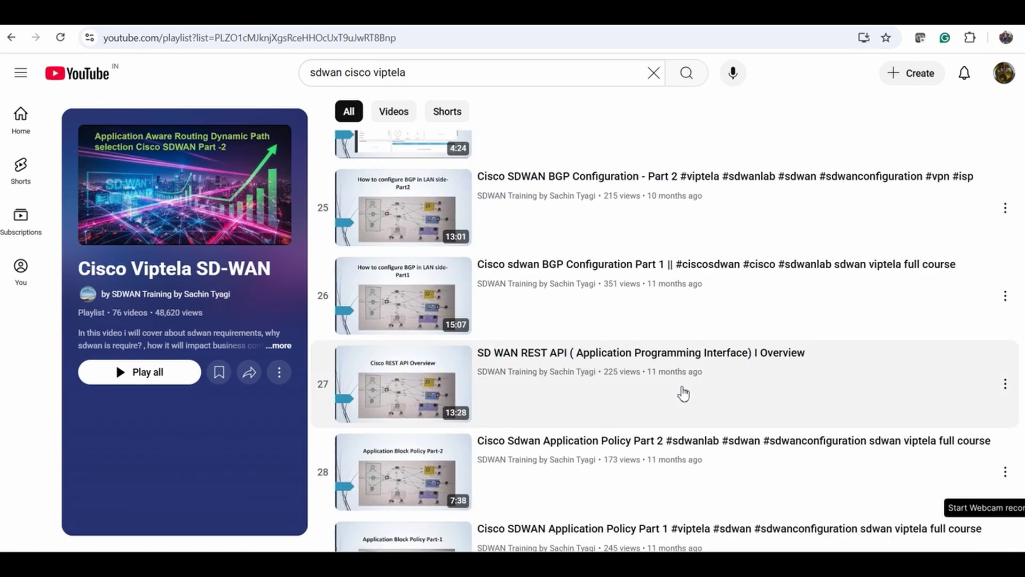
pyautogui.scroll(1, 684, 392)
pyautogui.scroll(1, 684, 393)
pyautogui.scroll(2, 683, 392)
pyautogui.scroll(1, 683, 393)
pyautogui.scroll(1, 684, 392)
pyautogui.scroll(1, 683, 392)
pyautogui.scroll(1, 684, 392)
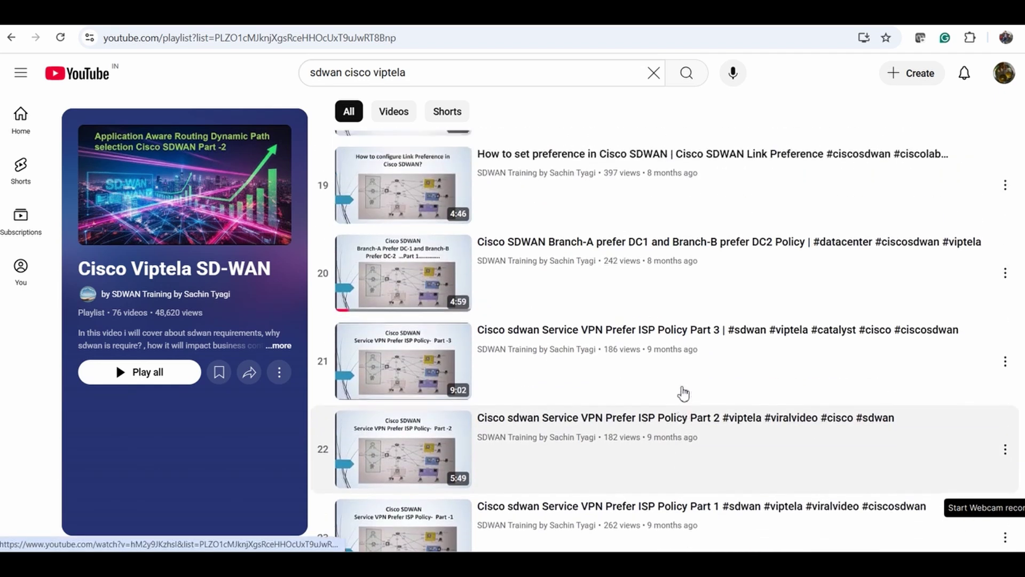
pyautogui.scroll(2, 683, 392)
pyautogui.scroll(2, 683, 392)
pyautogui.scroll(2, 683, 392)
pyautogui.scroll(2, 684, 393)
pyautogui.scroll(2, 683, 392)
pyautogui.scroll(1, 683, 393)
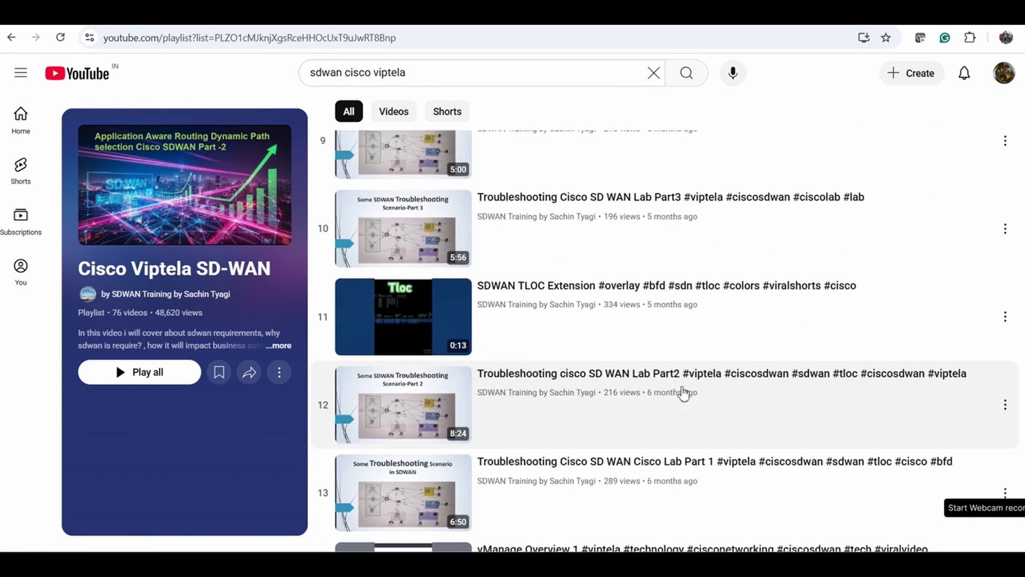
pyautogui.scroll(2, 683, 393)
pyautogui.scroll(3, 683, 393)
pyautogui.scroll(2, 683, 392)
pyautogui.scroll(3, 683, 393)
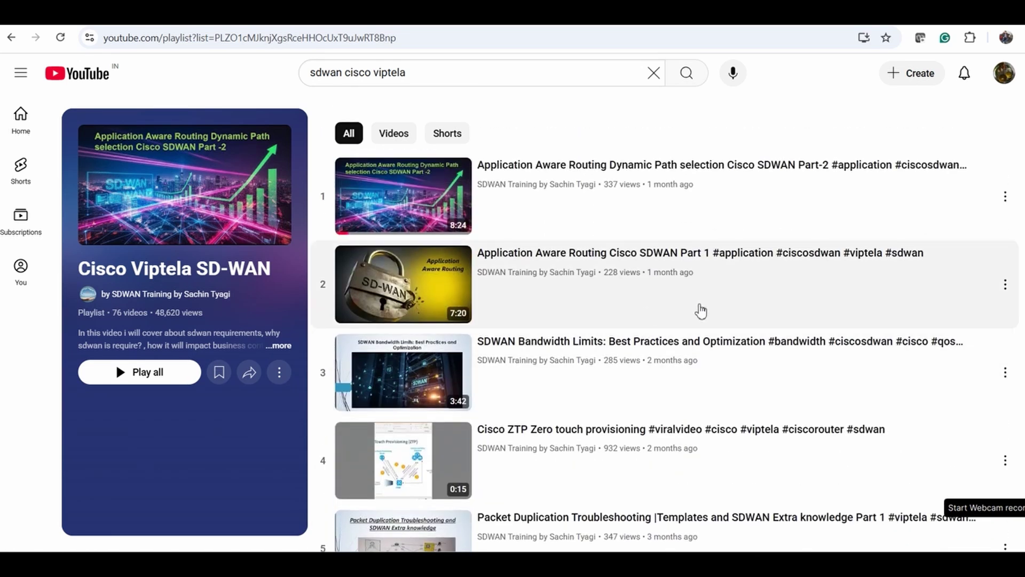